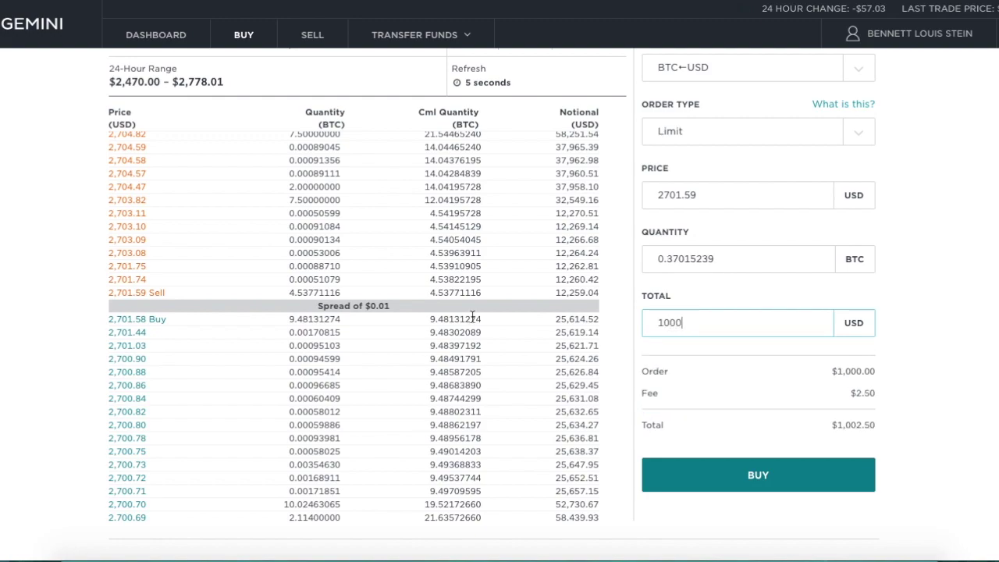
Step: Submit and confirm a $1,000 limit buy of 0.37015239 BTC at 2701.59 USD
left_click(928, 261)
scroll(928, 261, "down", 1)
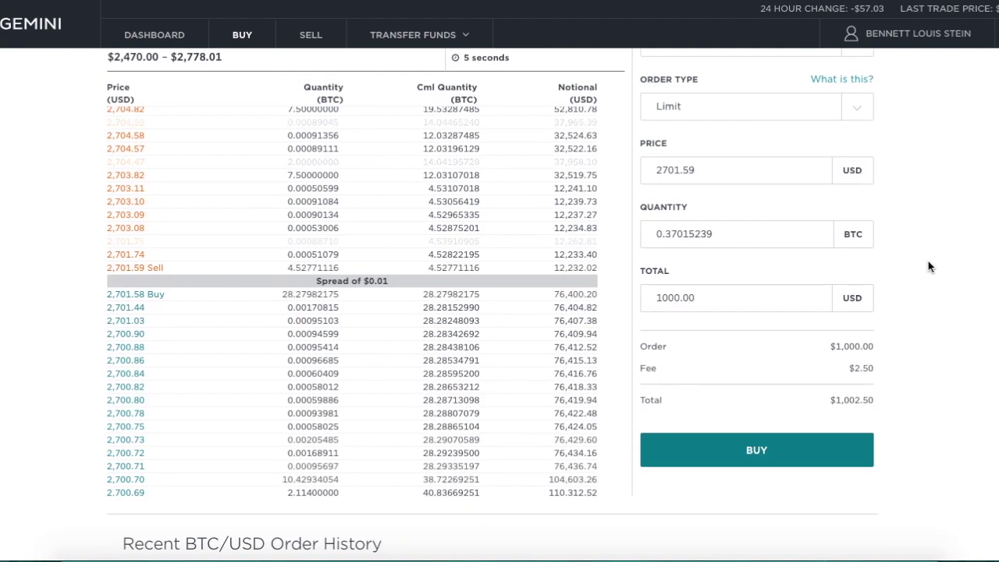
left_click(753, 450)
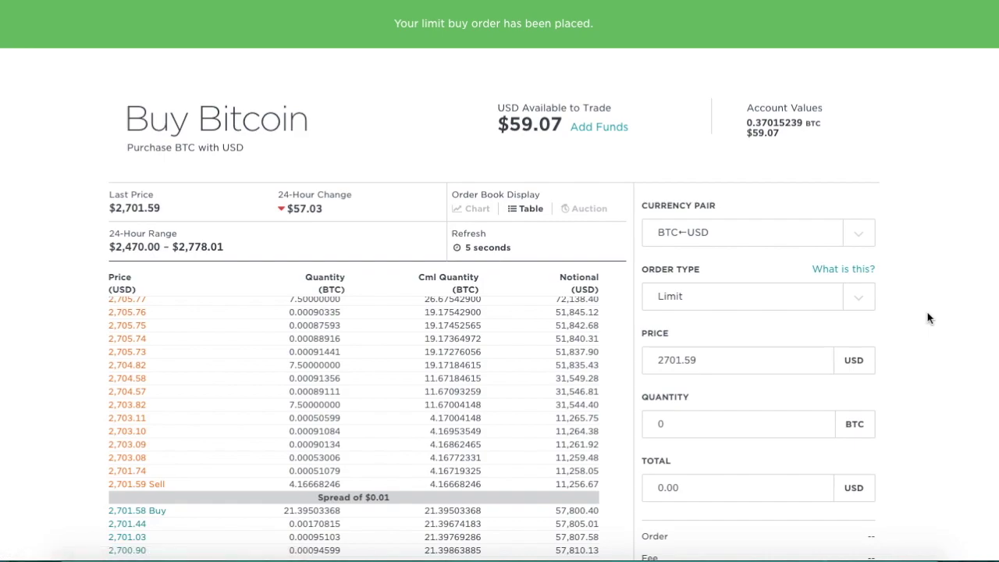
scroll(928, 318, "down", 6)
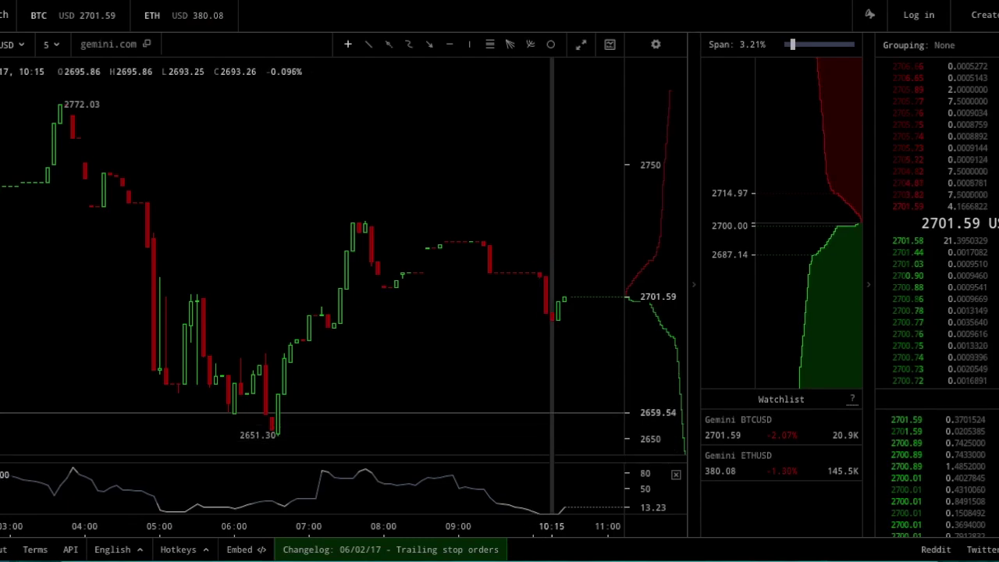
Step: Zoom the Gemini BTC/USD chart out to June 13, showing the 2647.56 low and 2772.03 high
scroll(538, 429, "right", 2)
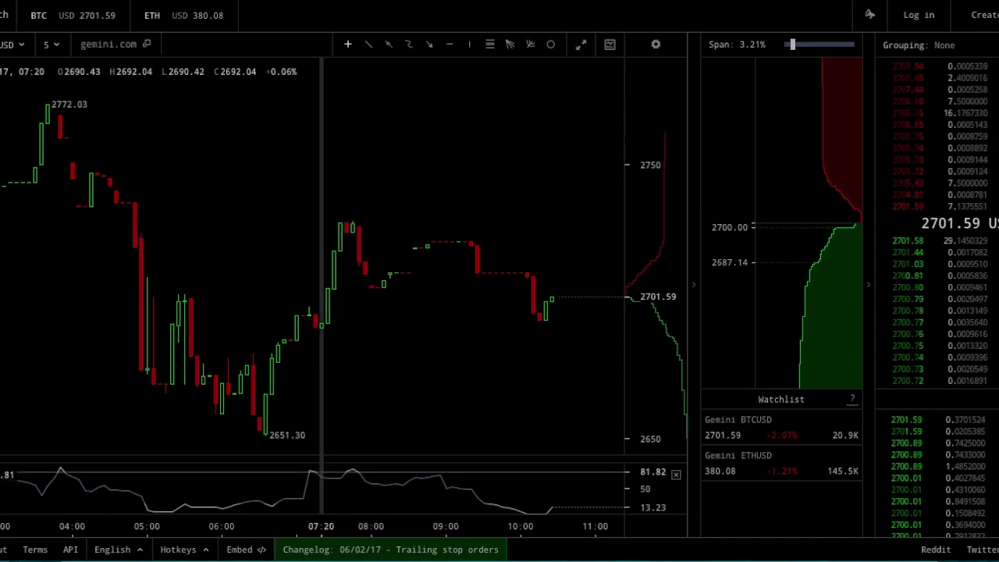
scroll(367, 391, "right", 2)
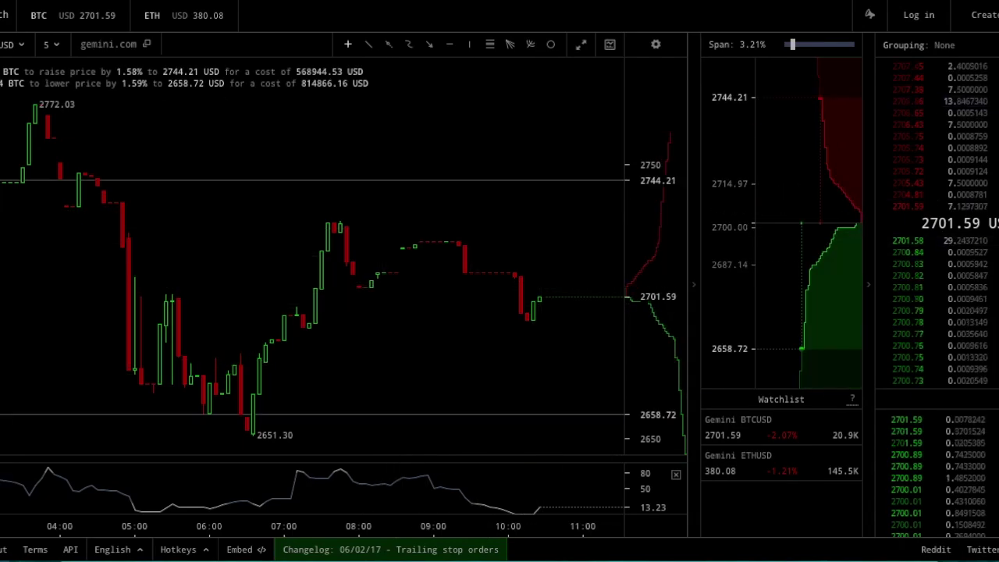
scroll(476, 222, "down", 2)
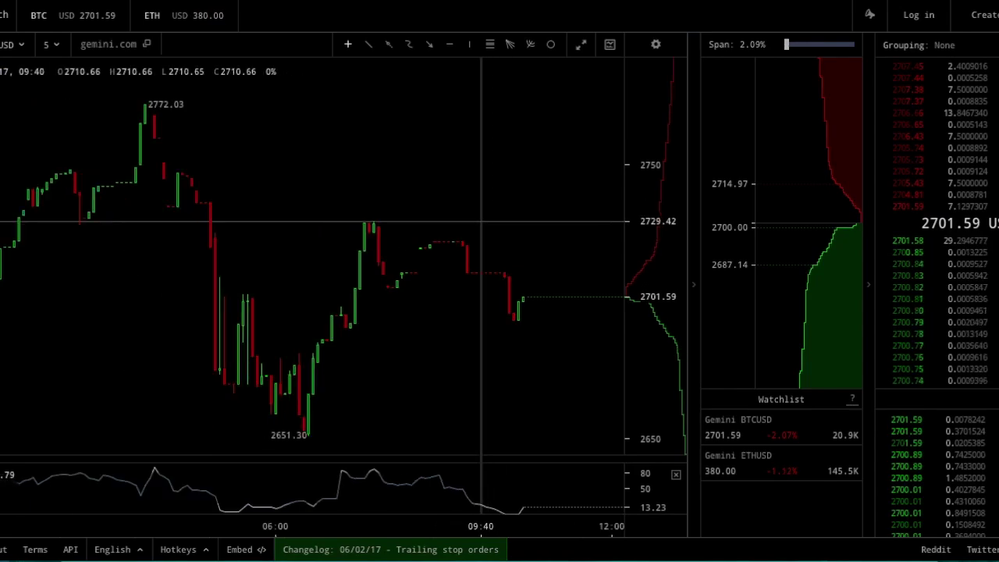
scroll(481, 221, "down", 2)
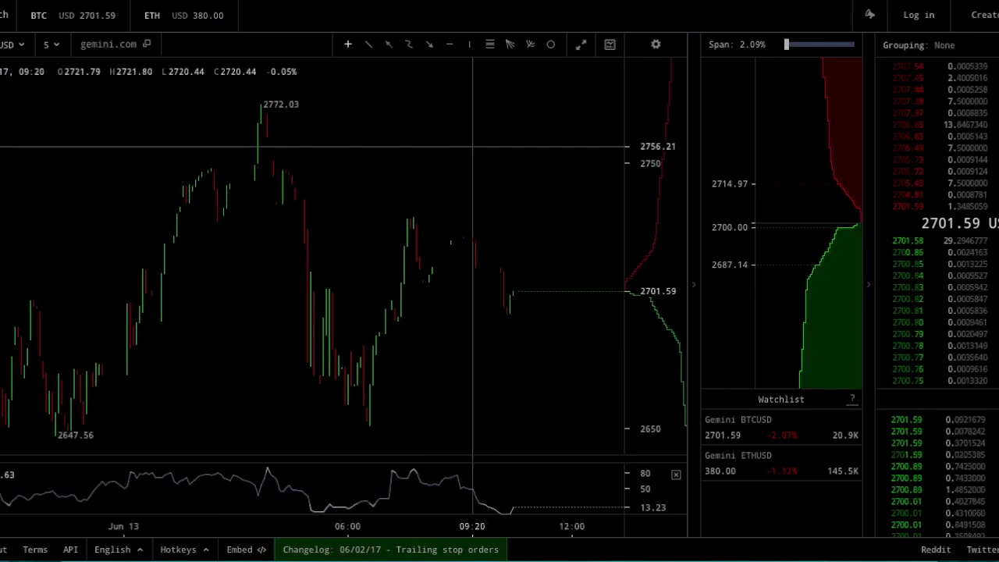
mouse_move(472, 146)
left_mouse_down()
mouse_move(493, 190)
mouse_move(503, 175)
left_mouse_up()
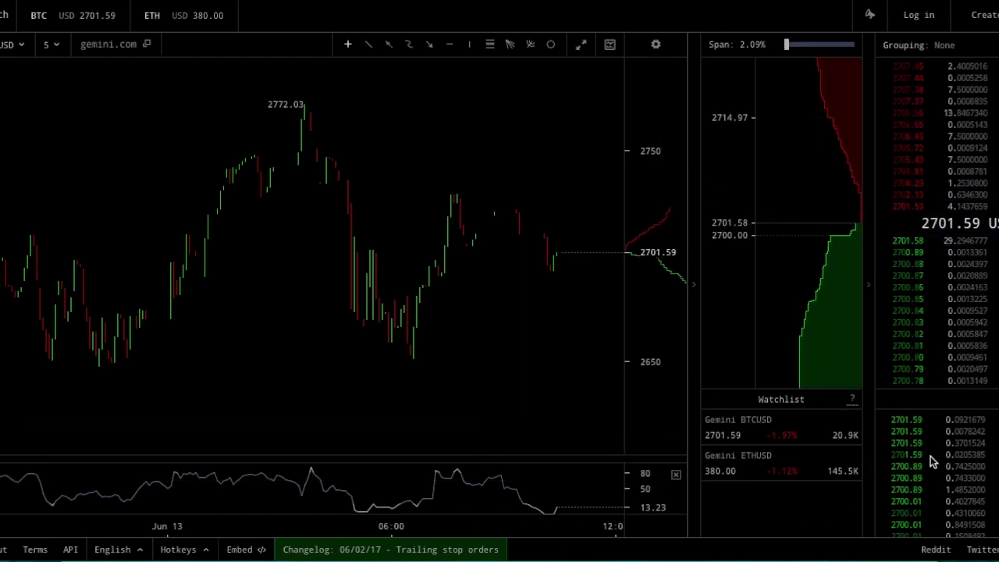
left_click_drag(551, 318, 570, 318)
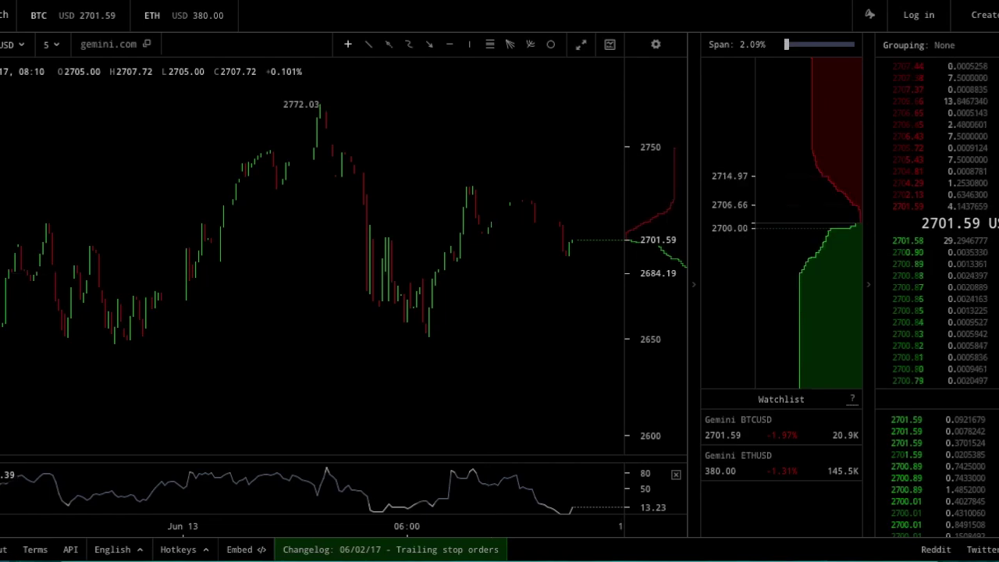
left_click_drag(490, 273, 435, 273)
left_click_drag(533, 291, 515, 291)
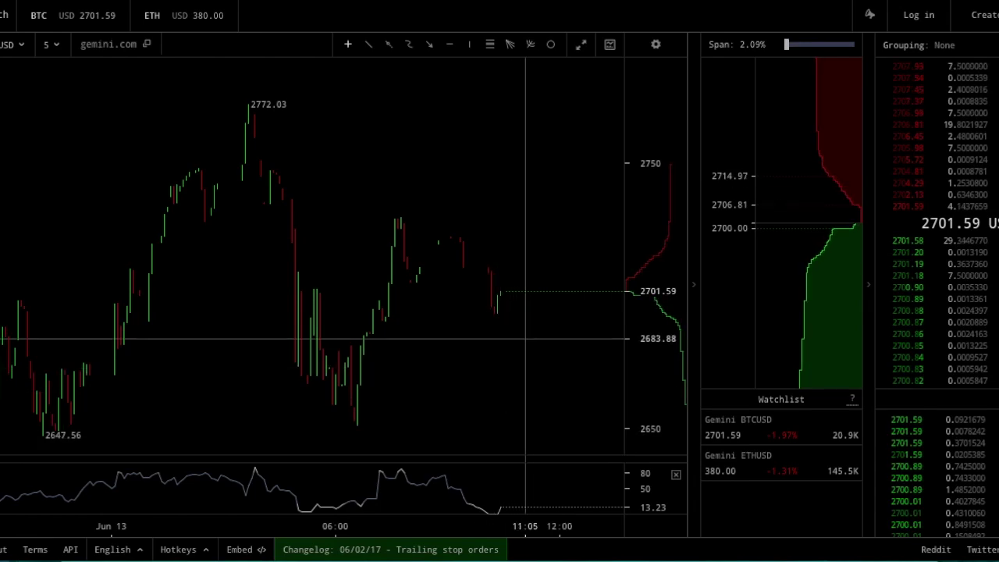
scroll(525, 338, "up", 2)
Step: Zoom the BTC/USD chart in on the trade's candles, with price holding at 2733.25
scroll(525, 339, "up", 2)
scroll(525, 338, "up", 1)
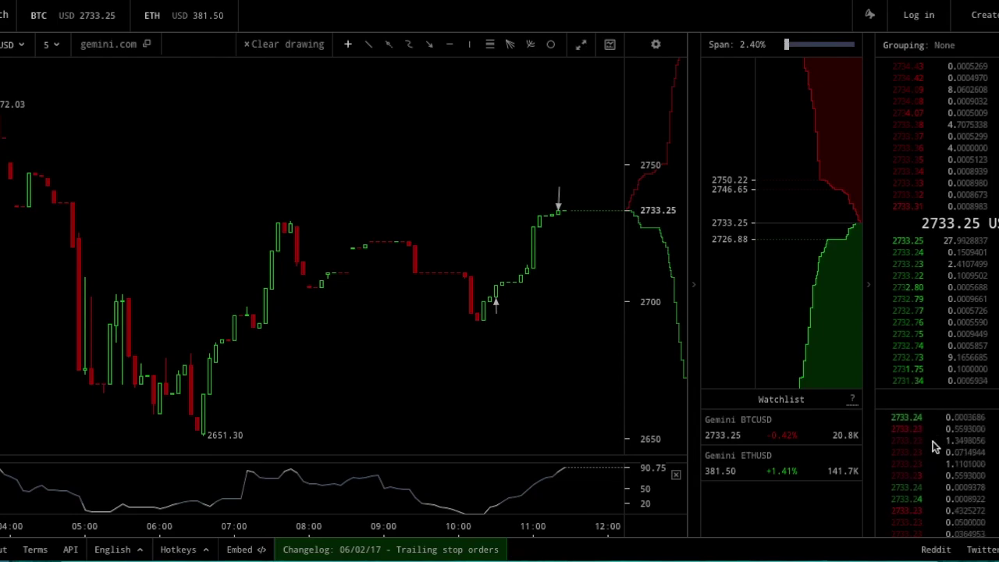
scroll(934, 449, "down", 2)
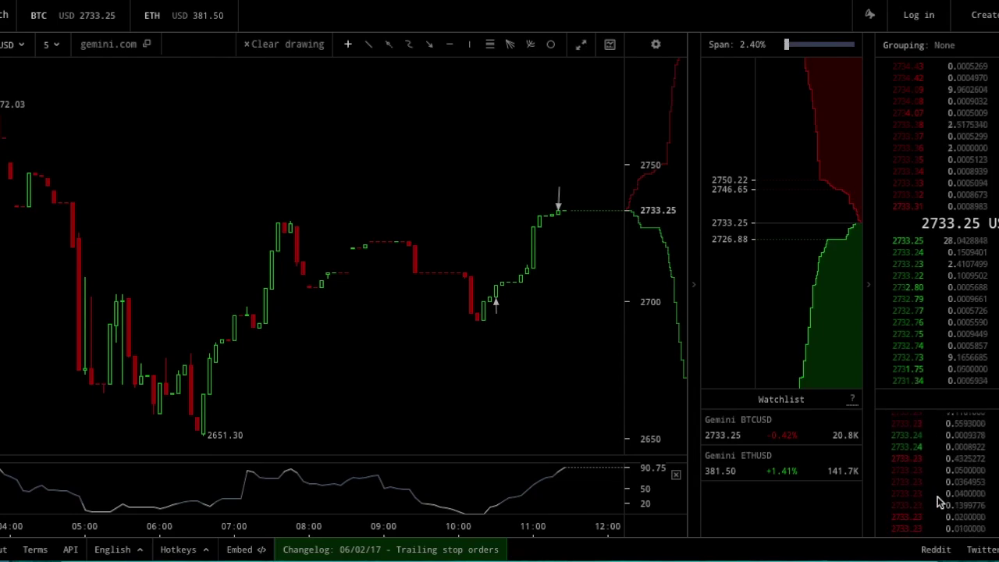
scroll(940, 501, "down", 1)
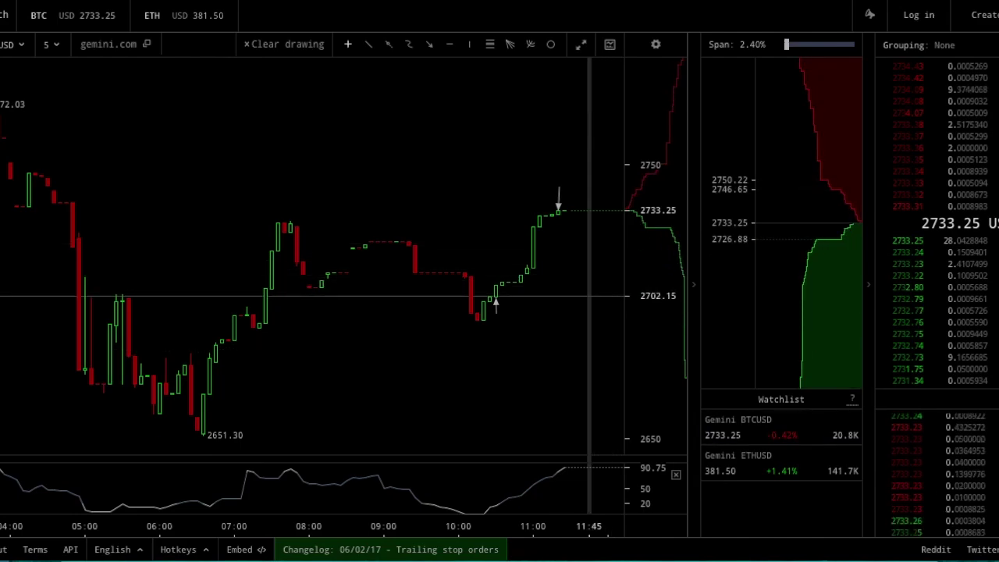